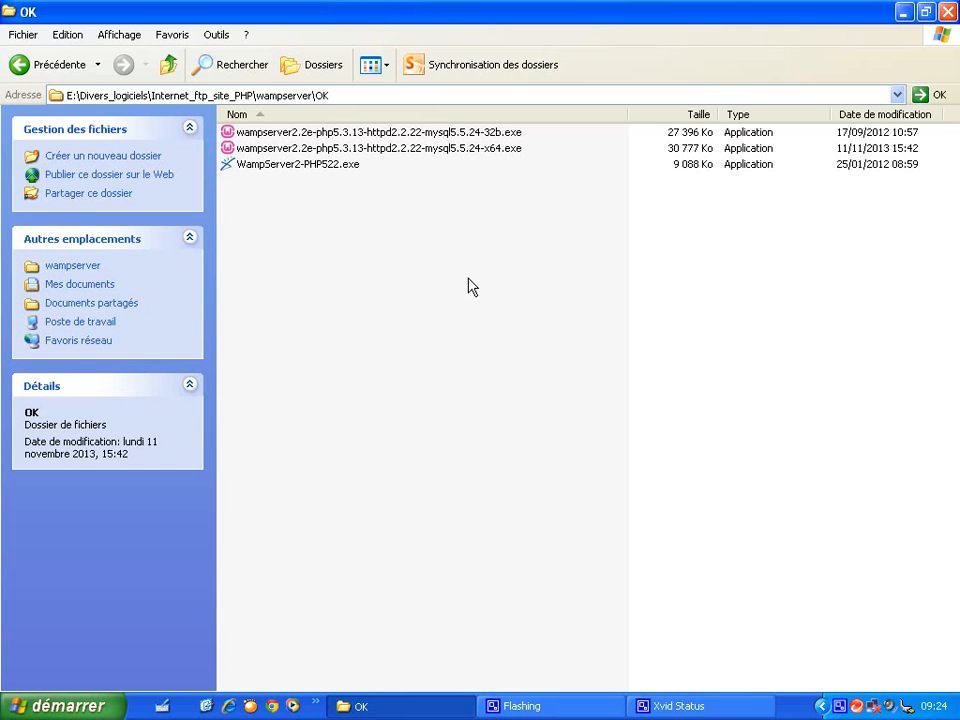
Step: Run the installer wampserver2.2e-php5.3.13-httpd2.2.22-mysql5.5.24-32b.exe and accept its licence agreement
{"action": "left_click", "coordinate": [493, 150]}
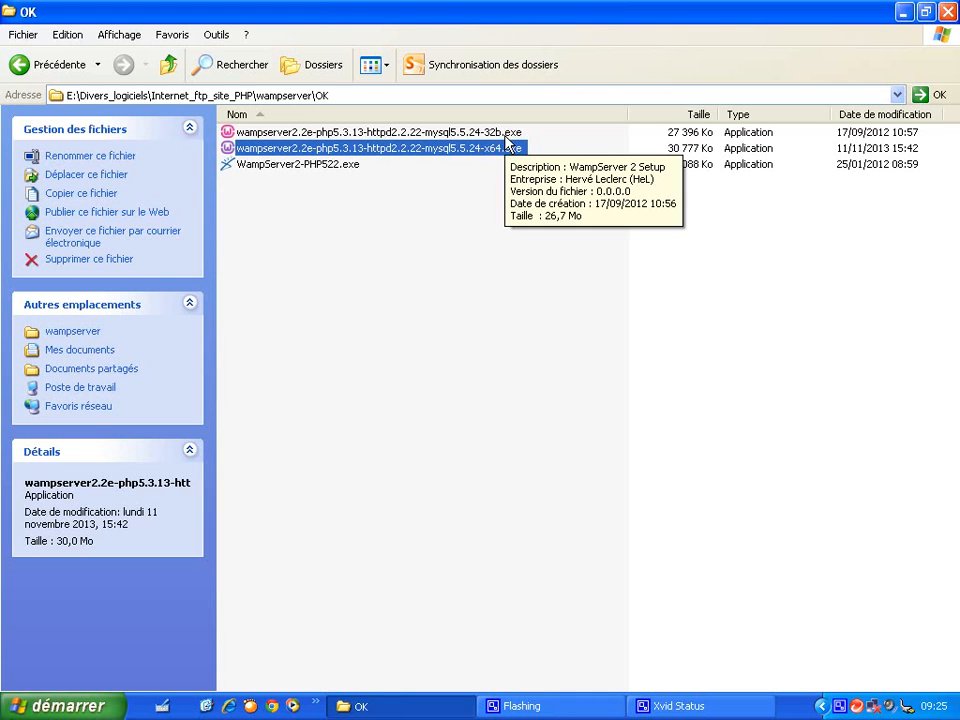
{"action": "left_click", "coordinate": [505, 135]}
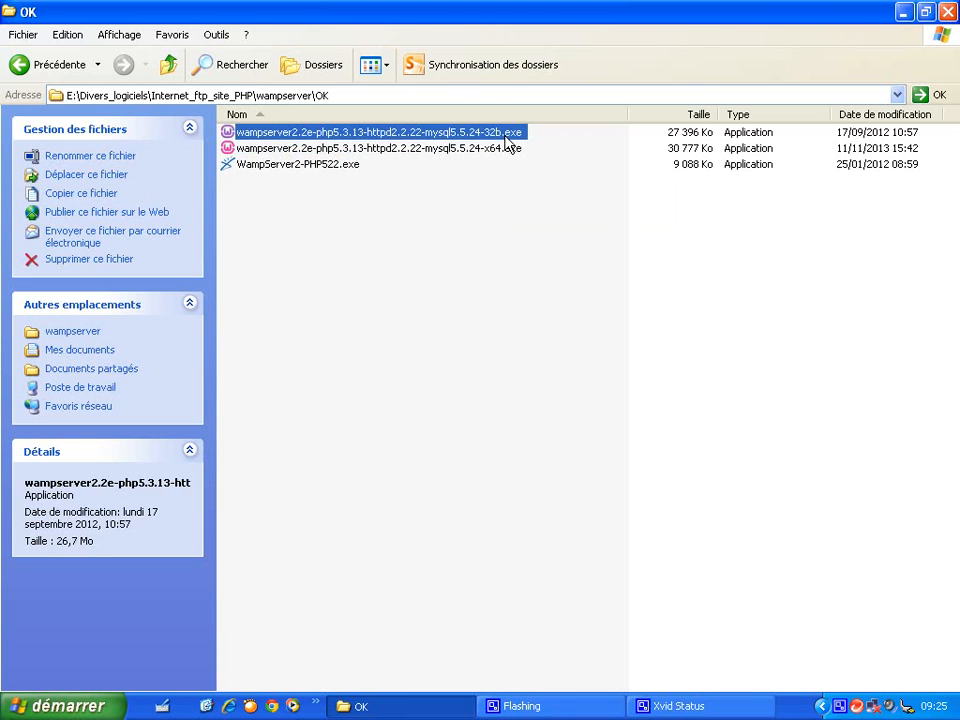
{"action": "double_click", "coordinate": [505, 140]}
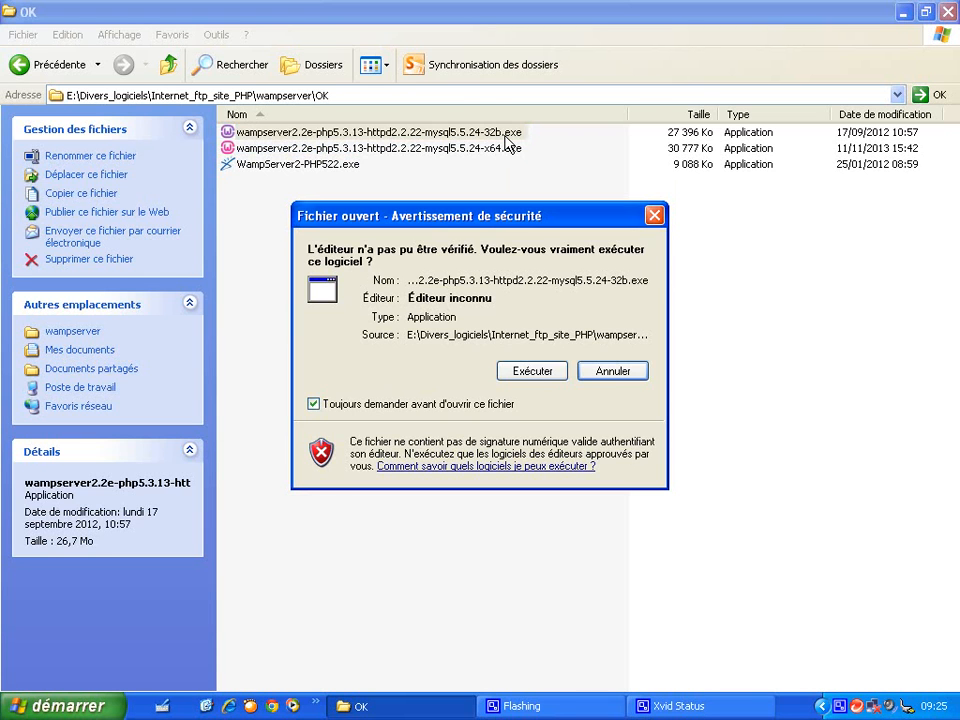
{"action": "left_click", "coordinate": [521, 372]}
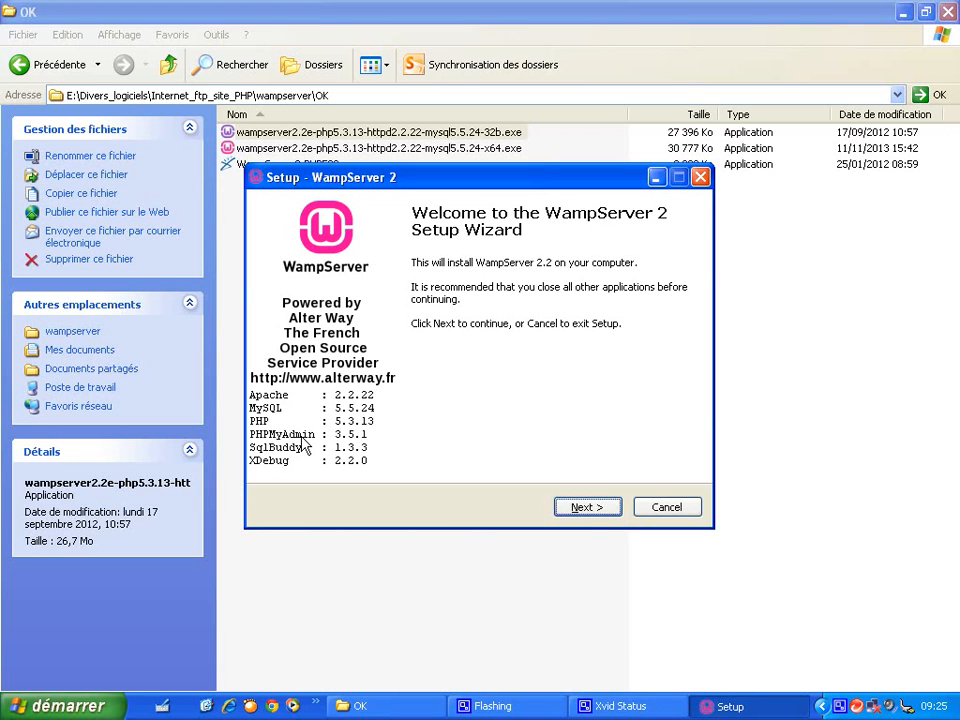
{"action": "left_click", "coordinate": [590, 513]}
{"action": "left_click", "coordinate": [371, 453]}
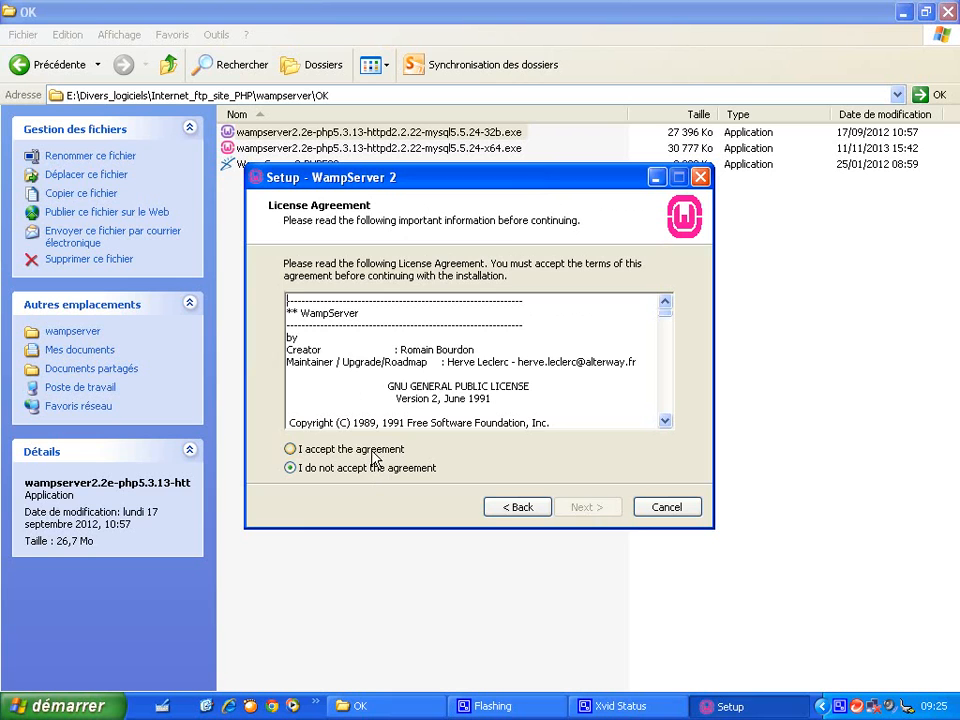
{"action": "left_click", "coordinate": [572, 508]}
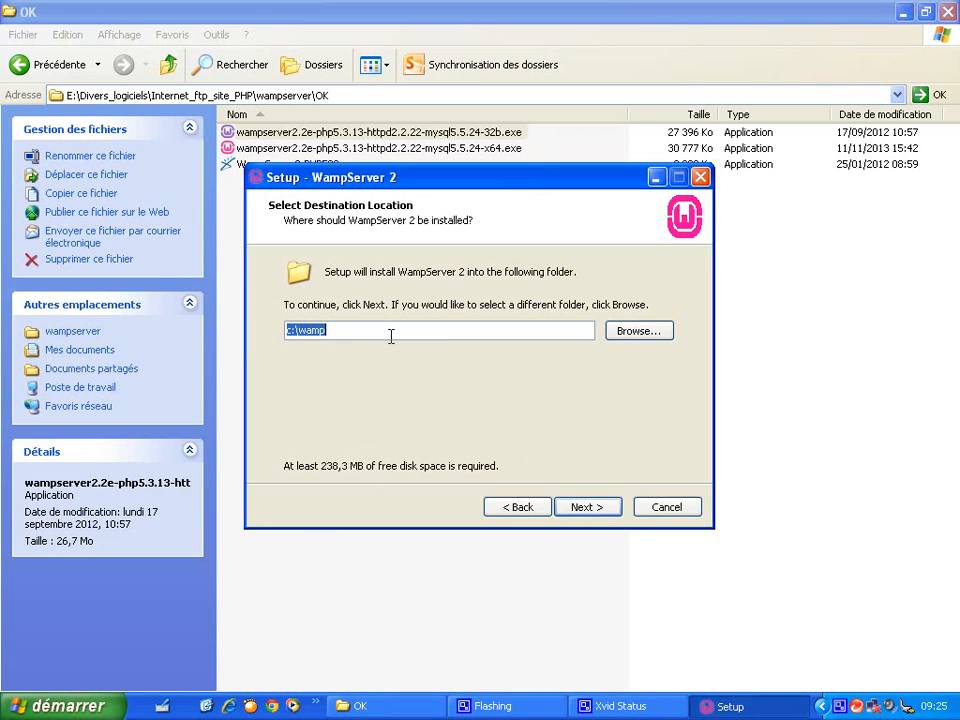
Step: Install WampServer 2 into c:\wamp with an additional desktop icon
{"action": "left_click", "coordinate": [590, 512]}
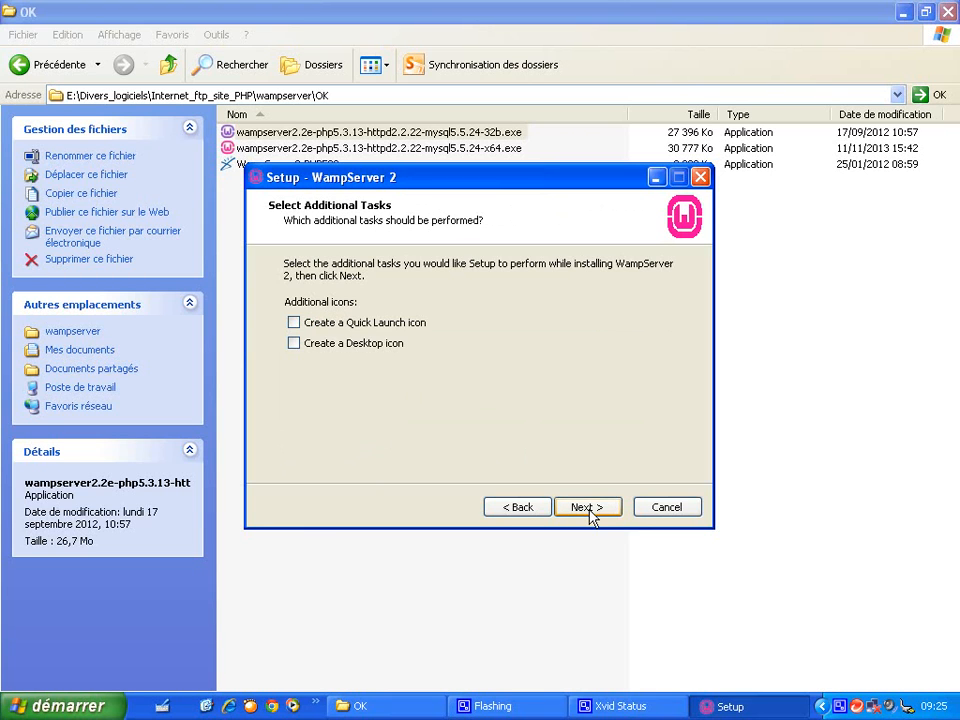
{"action": "left_click", "coordinate": [368, 346]}
{"action": "left_click", "coordinate": [580, 508]}
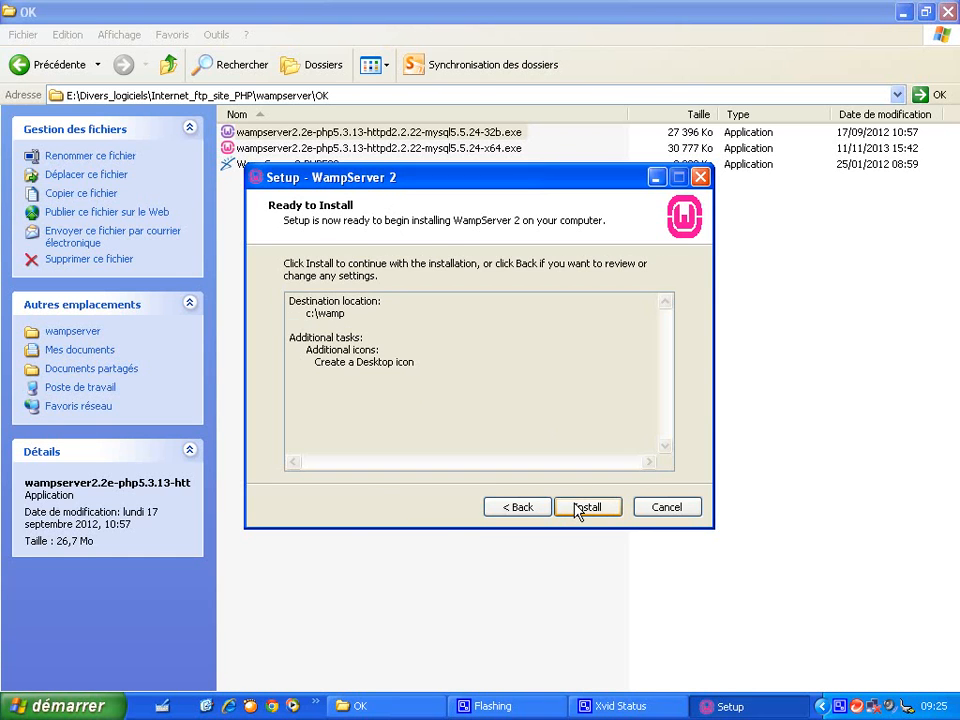
{"action": "left_click", "coordinate": [587, 507]}
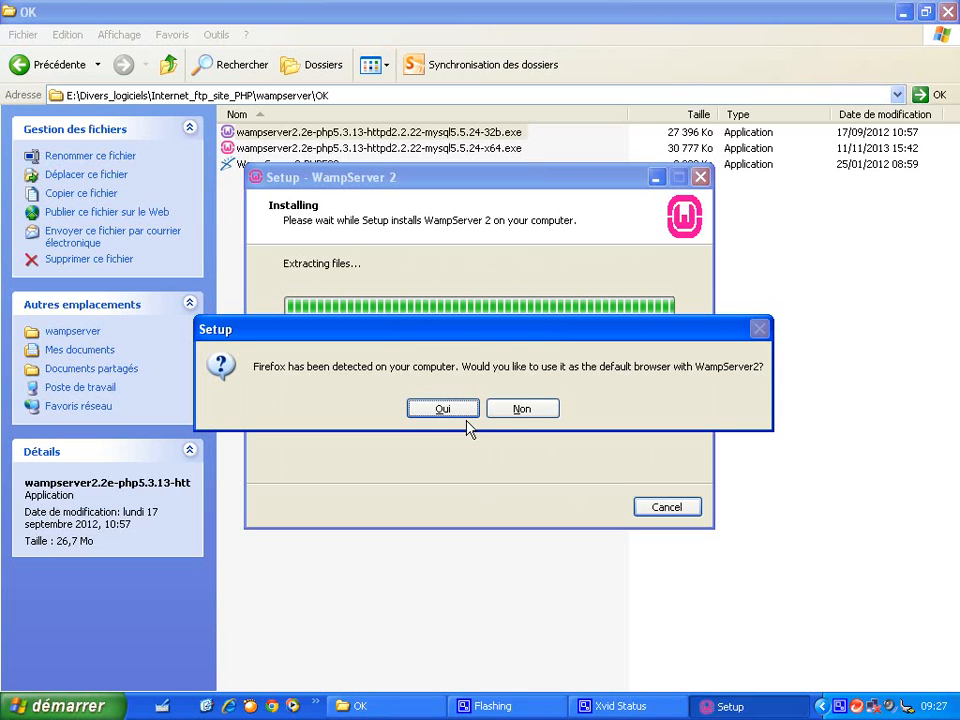
Step: Complete the setup with Firefox as the default browser and the default PHP mail parameters, launching WampServer 2 at the end
{"action": "left_click", "coordinate": [460, 412]}
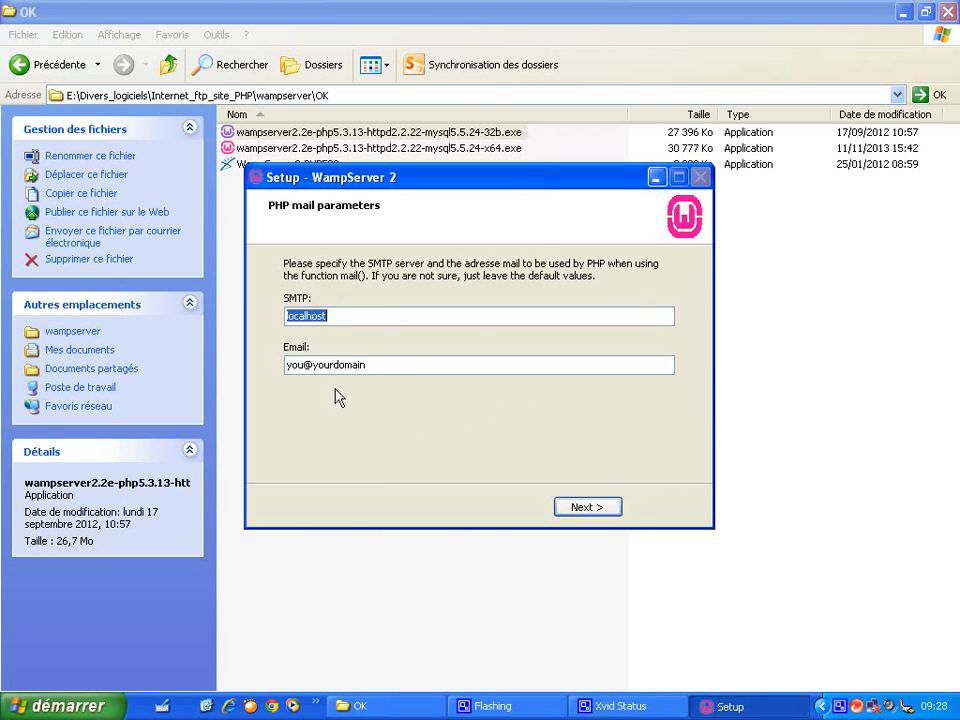
{"action": "left_click", "coordinate": [582, 510]}
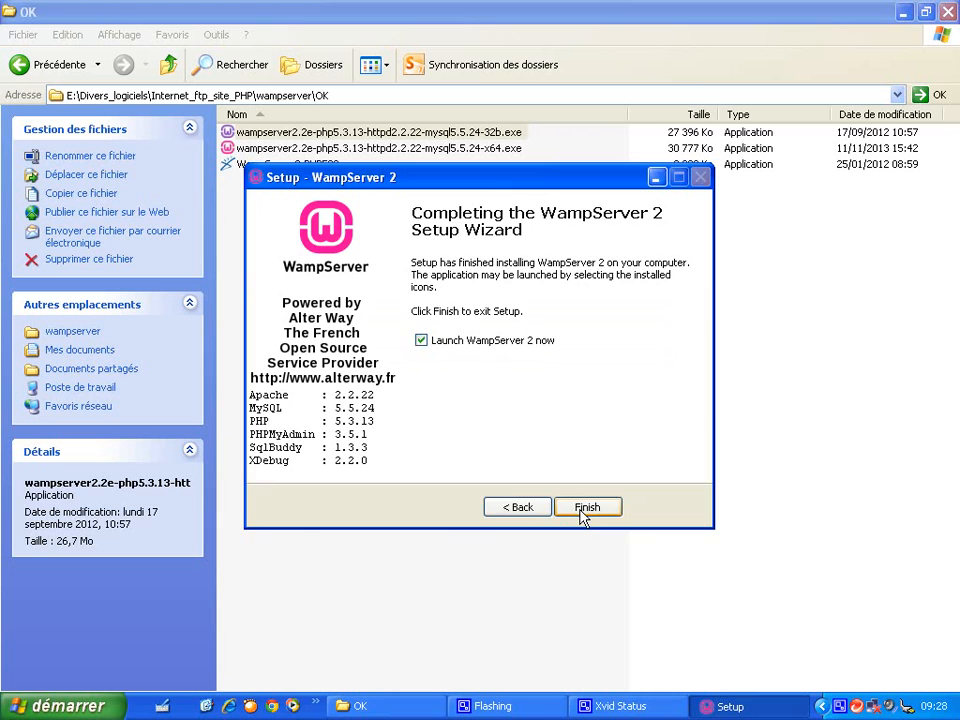
{"action": "left_click", "coordinate": [585, 508]}
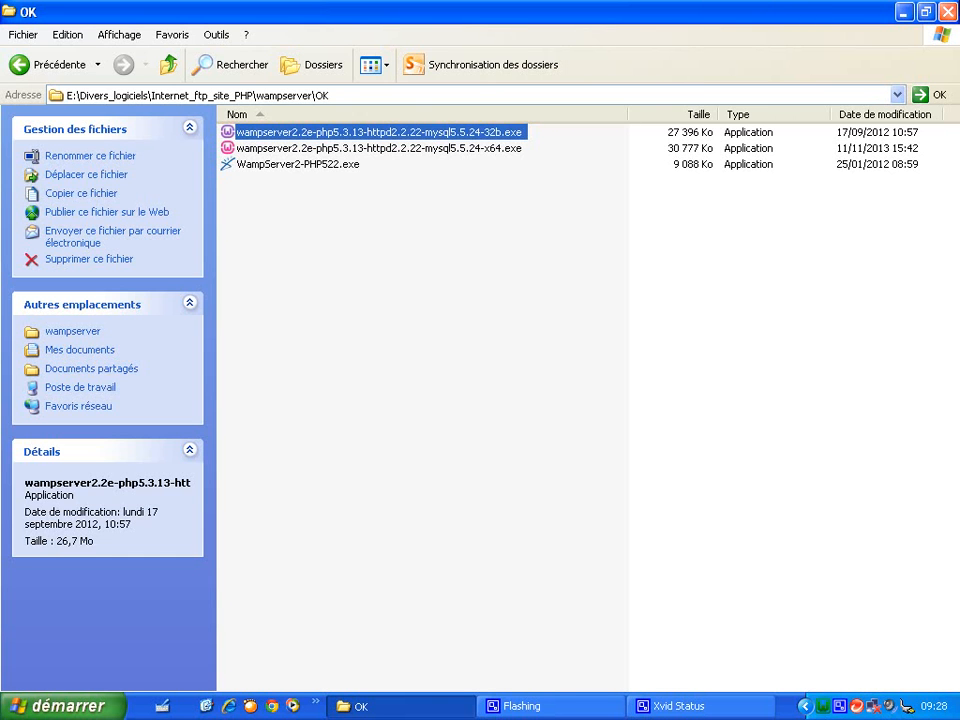
Step: Close the installer folder and open C:\wamp\www to examine the web root's contents
{"action": "key", "text": "alt+F4"}
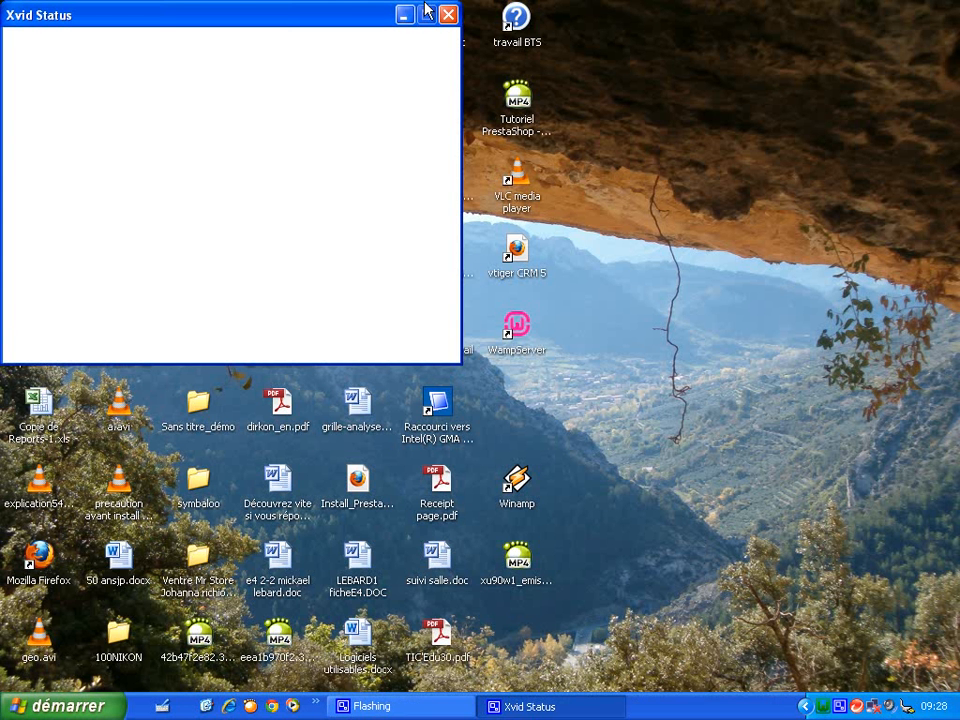
{"action": "left_click", "coordinate": [404, 14]}
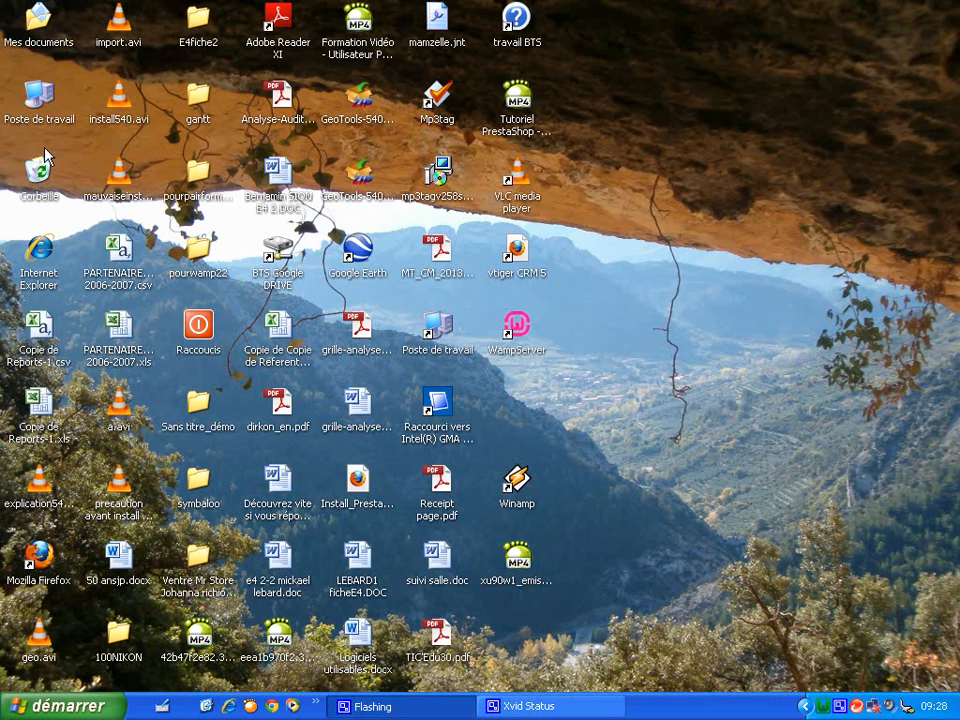
{"action": "double_click", "coordinate": [38, 100]}
{"action": "left_click", "coordinate": [270, 237]}
{"action": "double_click", "coordinate": [270, 236]}
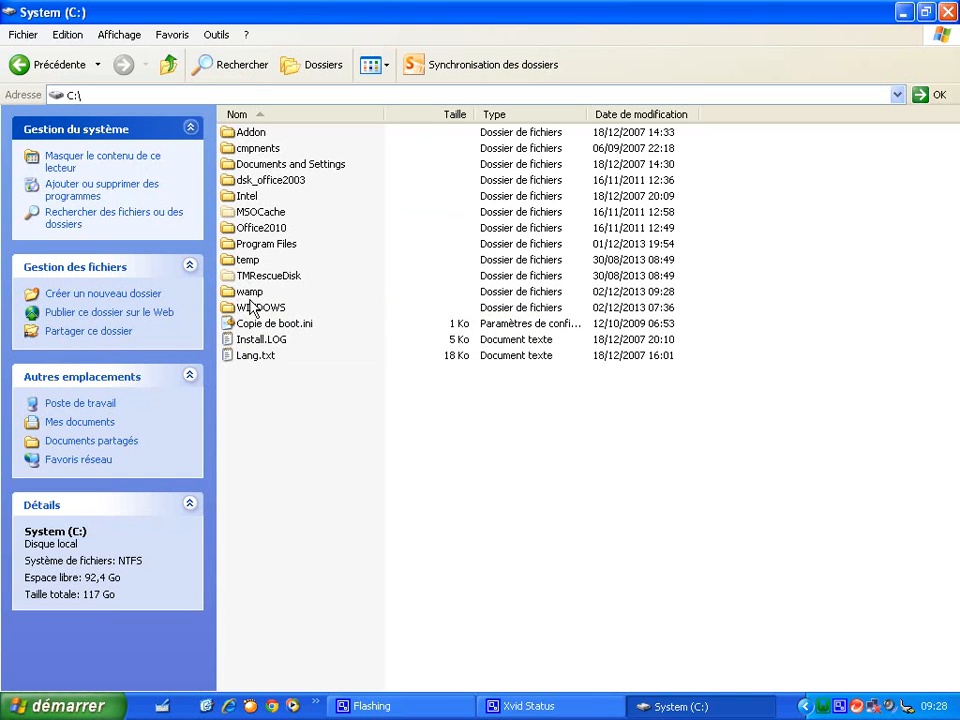
{"action": "double_click", "coordinate": [250, 293]}
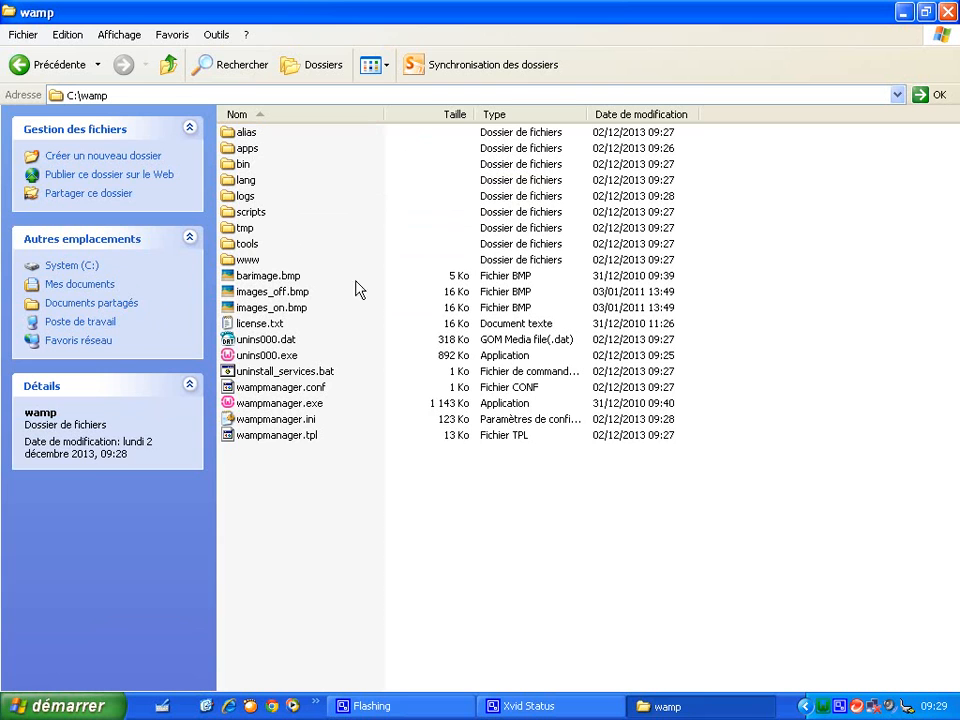
{"action": "double_click", "coordinate": [250, 263]}
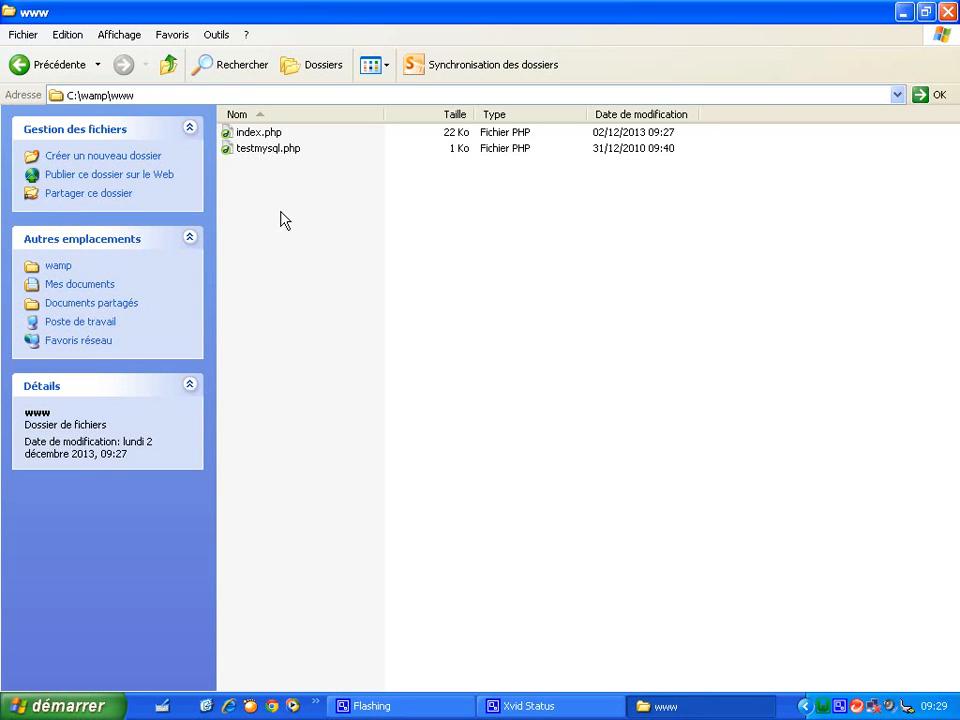
Step: Grant the Utilisateurs group full control (Contrôle total) over the C:\wamp folder
{"action": "left_click", "coordinate": [170, 65]}
{"action": "left_click", "coordinate": [170, 65]}
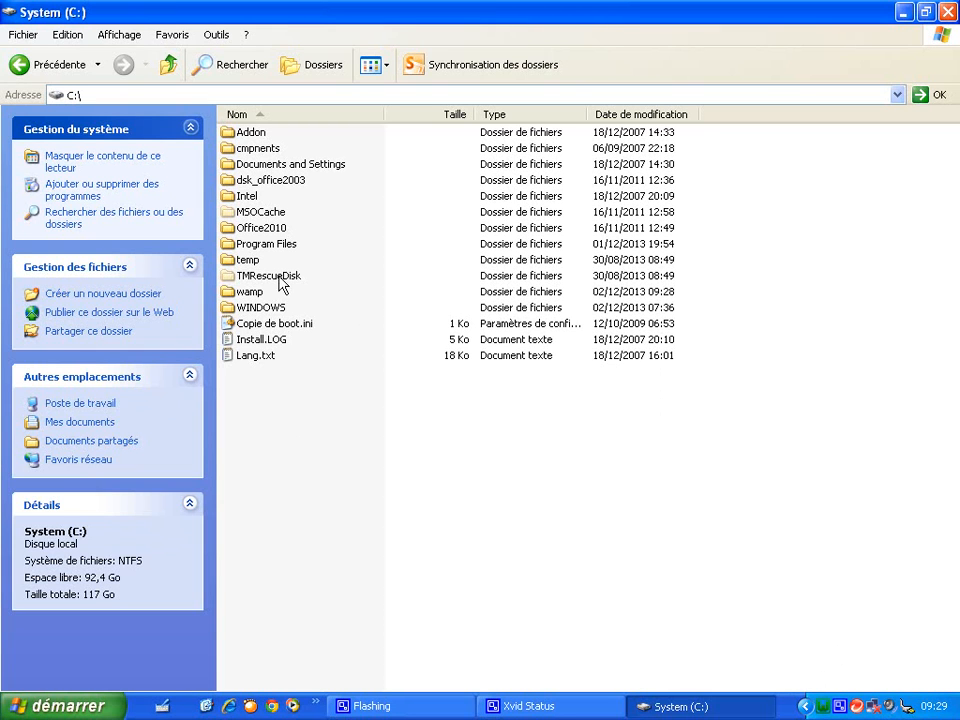
{"action": "left_click", "coordinate": [251, 294]}
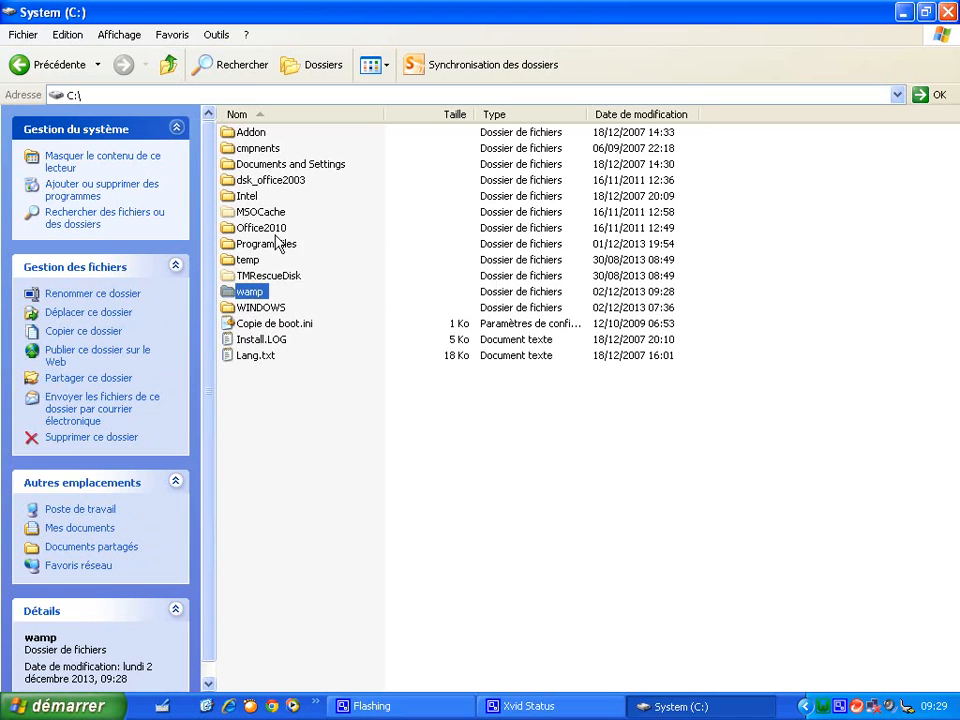
{"action": "mouse_move", "coordinate": [250, 297]}
{"action": "right_click", "coordinate": [250, 296]}
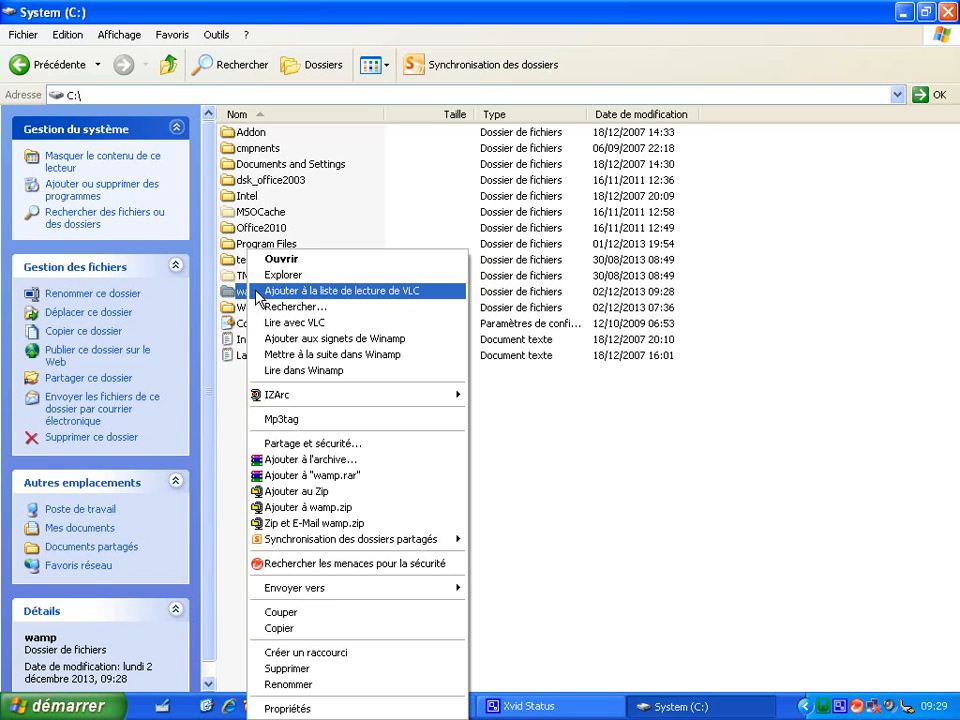
{"action": "left_click", "coordinate": [337, 707]}
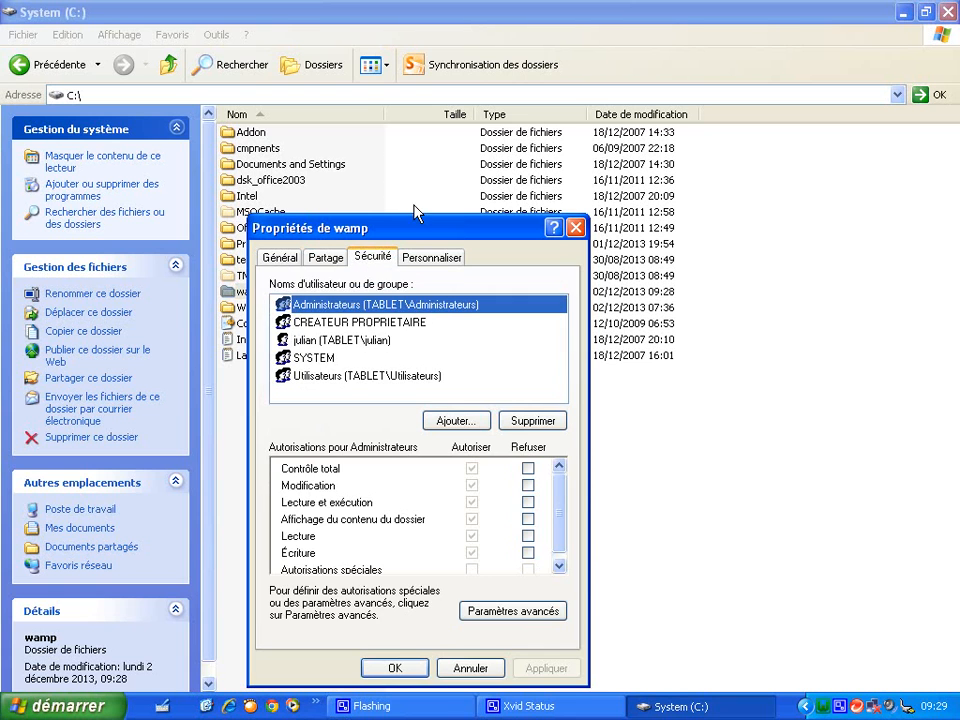
{"action": "left_click_drag", "start_coordinate": [418, 222], "coordinate": [444, 113]}
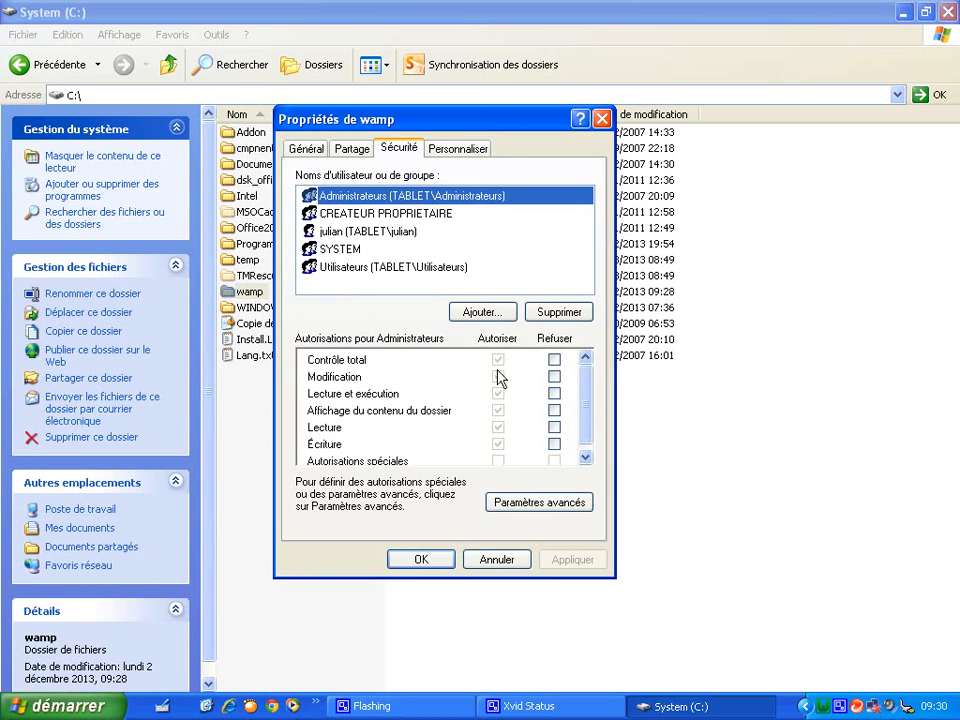
{"action": "left_click", "coordinate": [390, 268]}
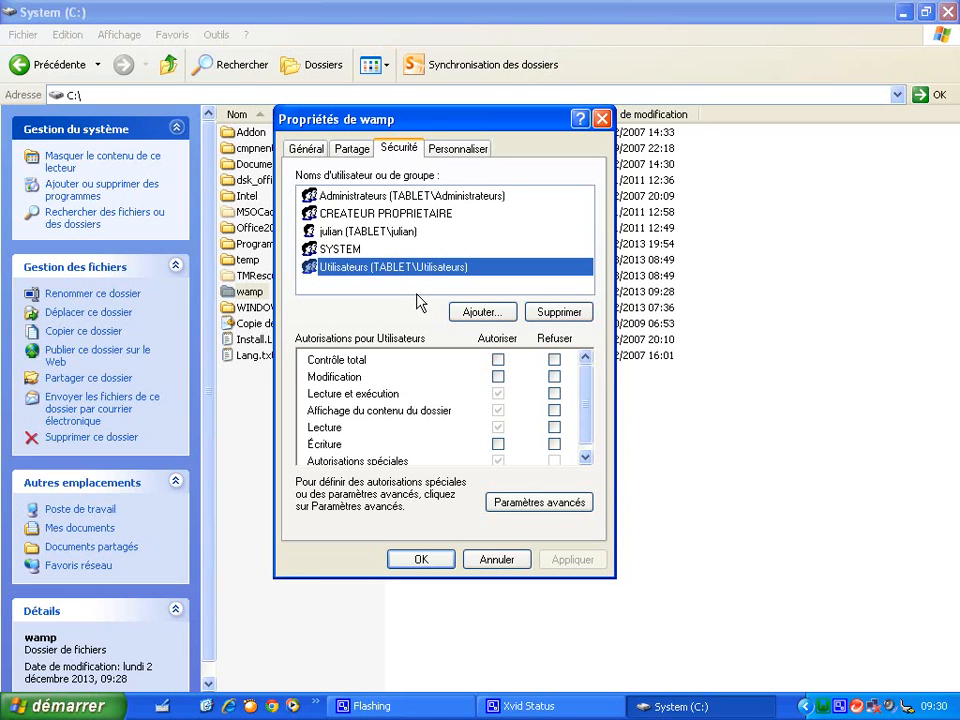
{"action": "left_click", "coordinate": [498, 360]}
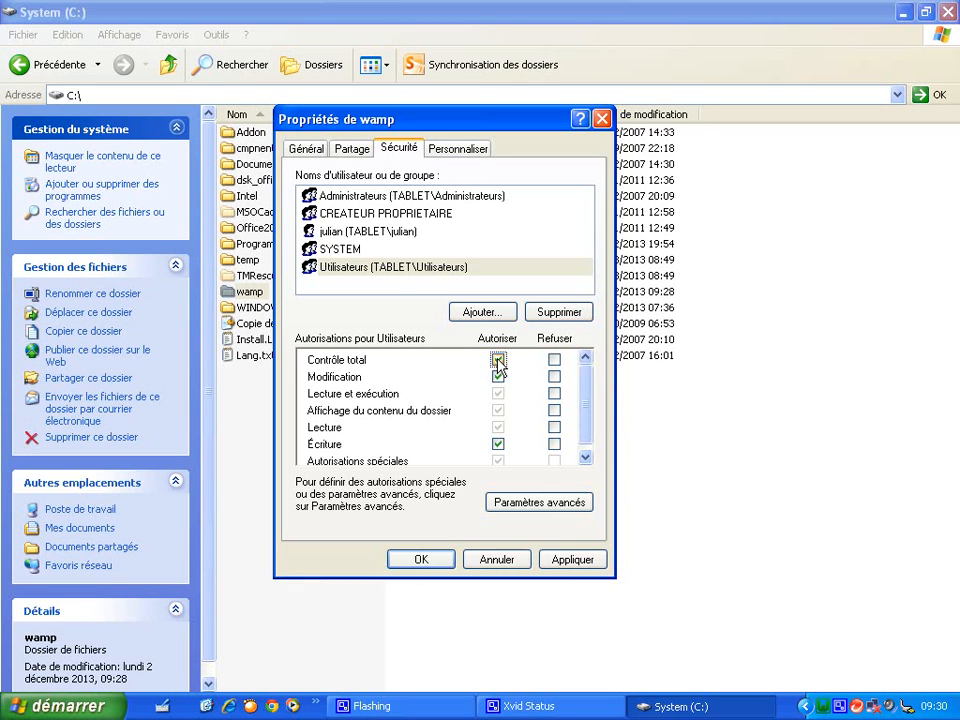
{"action": "left_click", "coordinate": [575, 567]}
{"action": "left_click", "coordinate": [435, 560]}
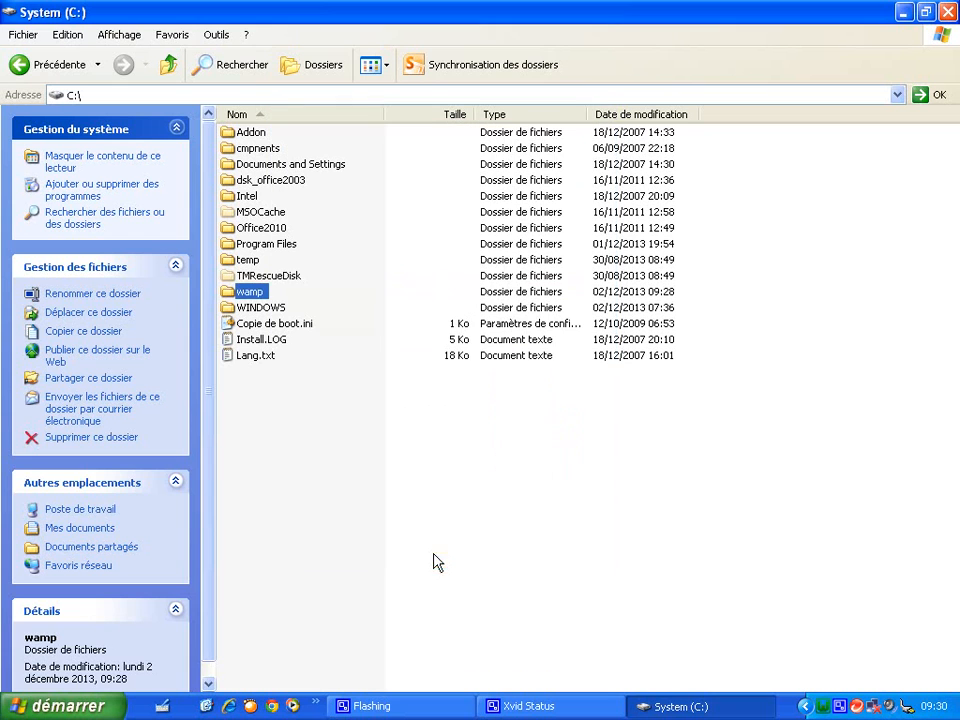
Step: Deselect the wamp folder and put WampServer online
{"action": "left_click", "coordinate": [302, 389]}
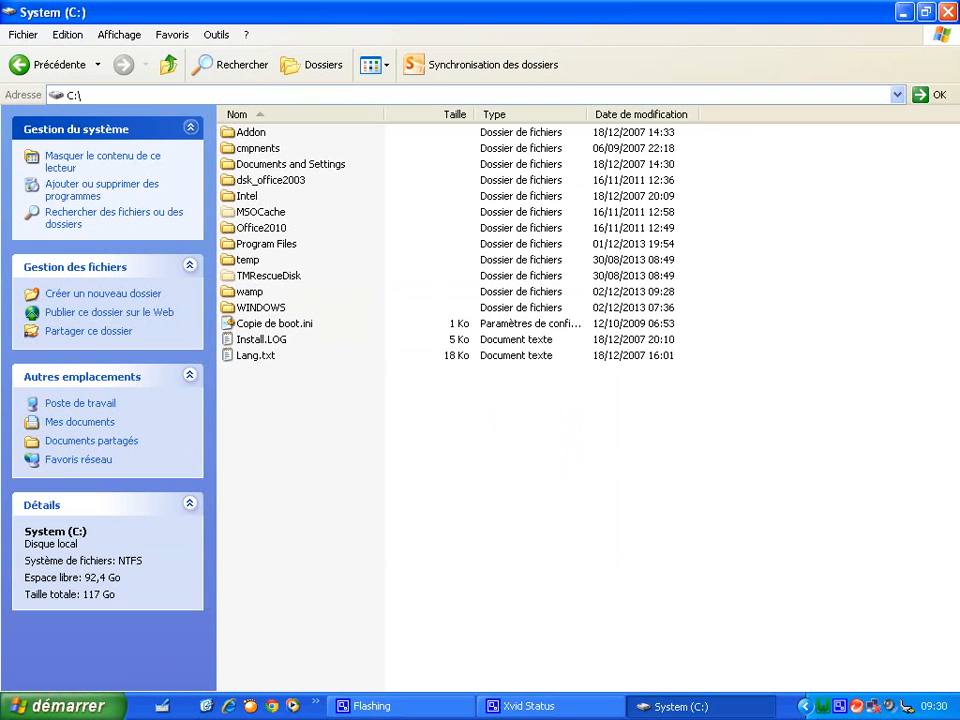
{"action": "left_click", "coordinate": [823, 707]}
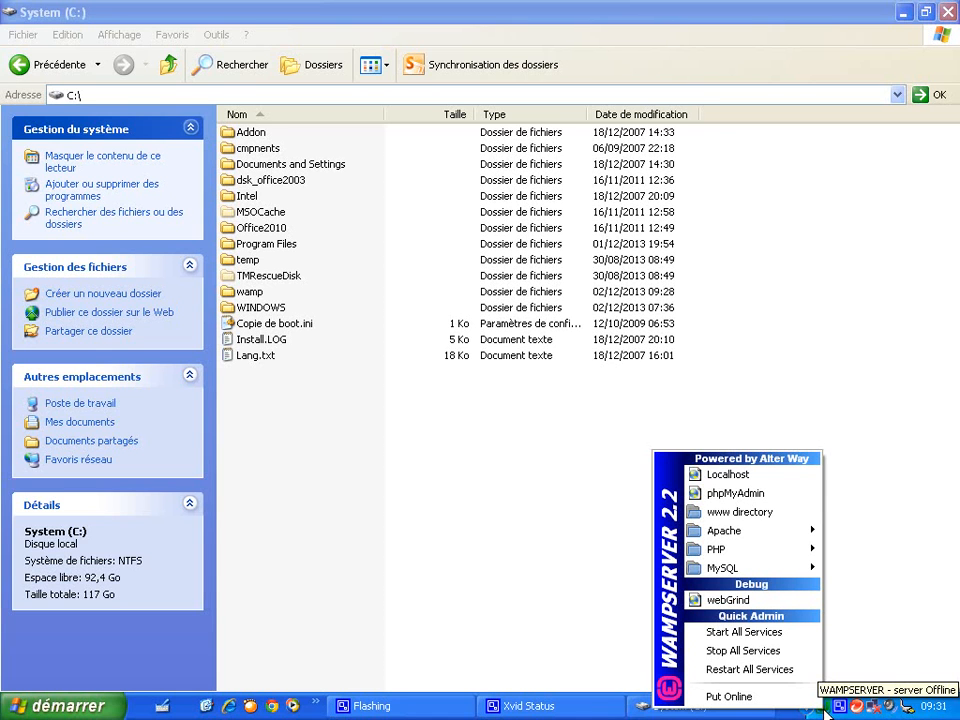
{"action": "left_click", "coordinate": [776, 698]}
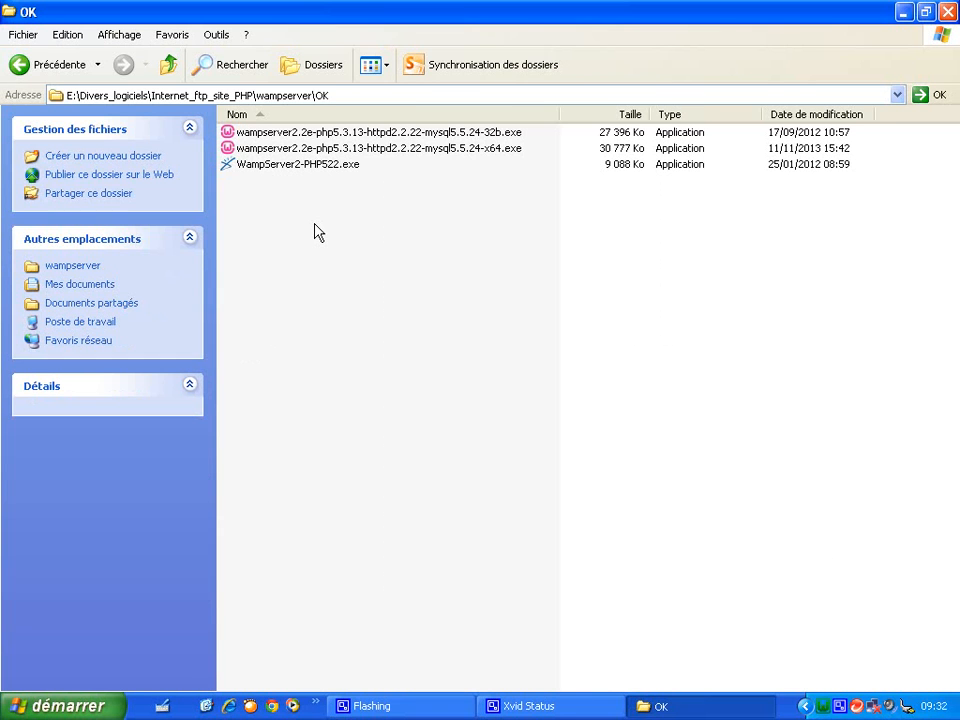
Step: Run the PHP 5.2.2 add-on installer, WampServer2-PHP522.exe, from the OK folder
{"action": "left_click", "coordinate": [377, 135]}
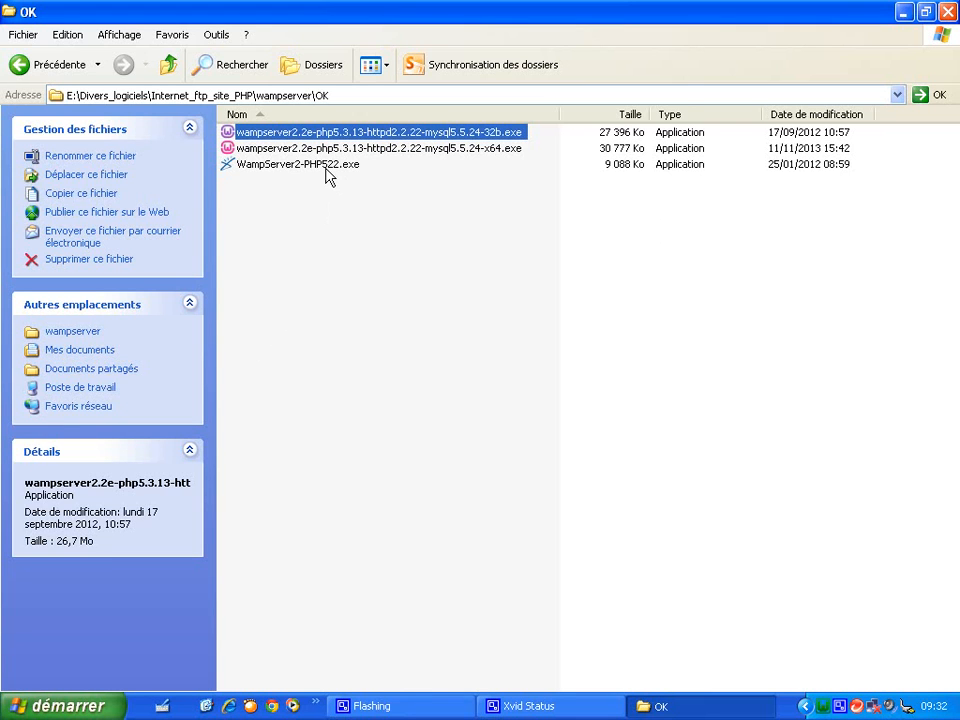
{"action": "mouse_move", "coordinate": [330, 176]}
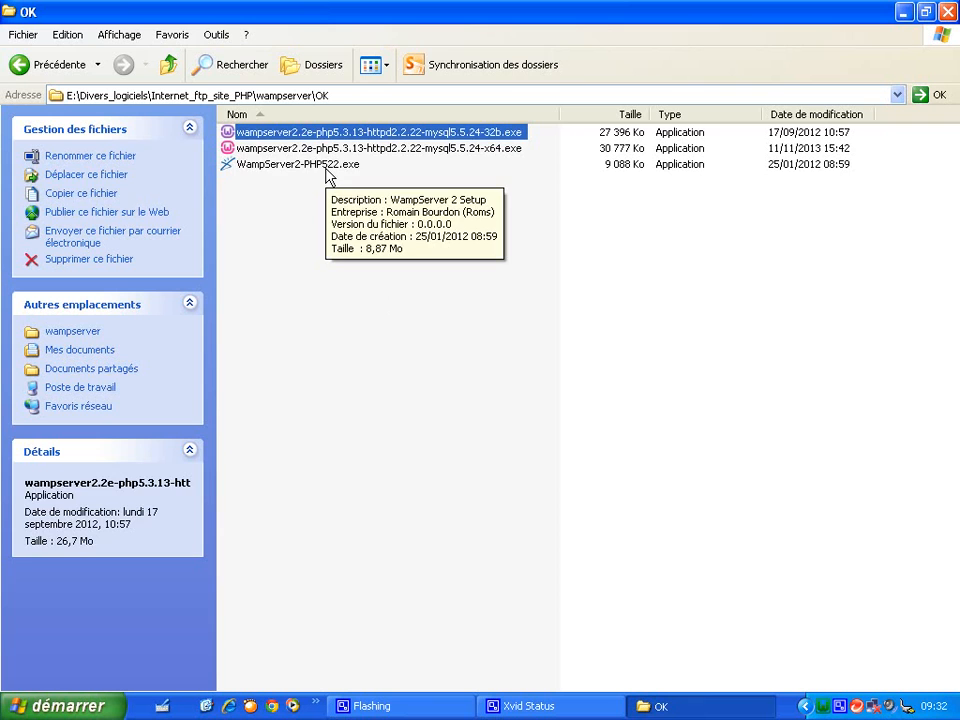
{"action": "left_click", "coordinate": [330, 166]}
{"action": "mouse_move", "coordinate": [345, 140]}
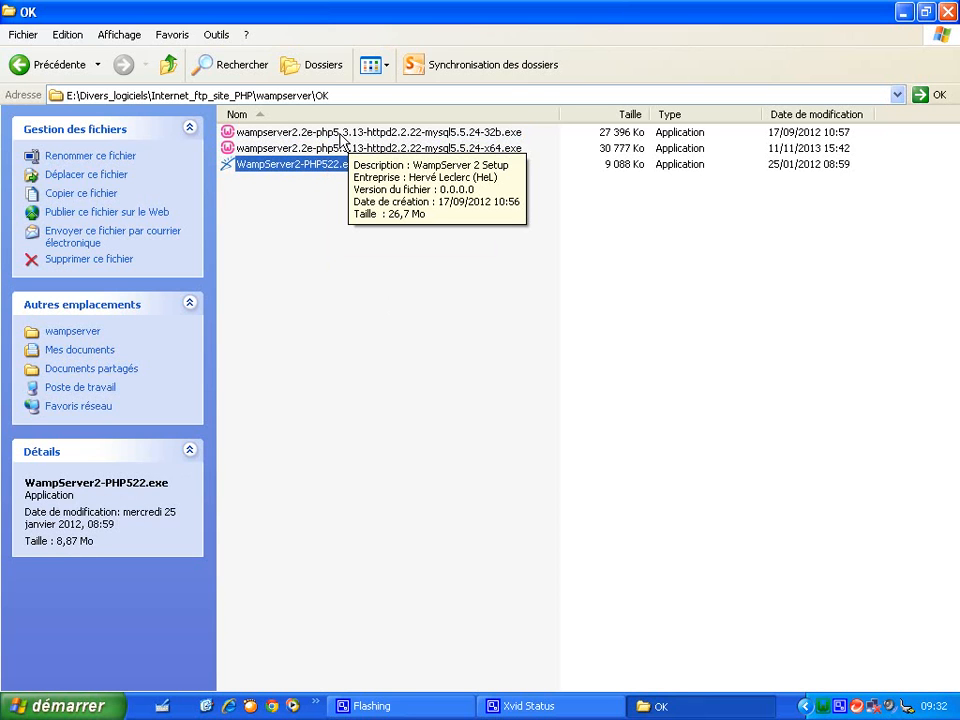
{"action": "double_click", "coordinate": [318, 168]}
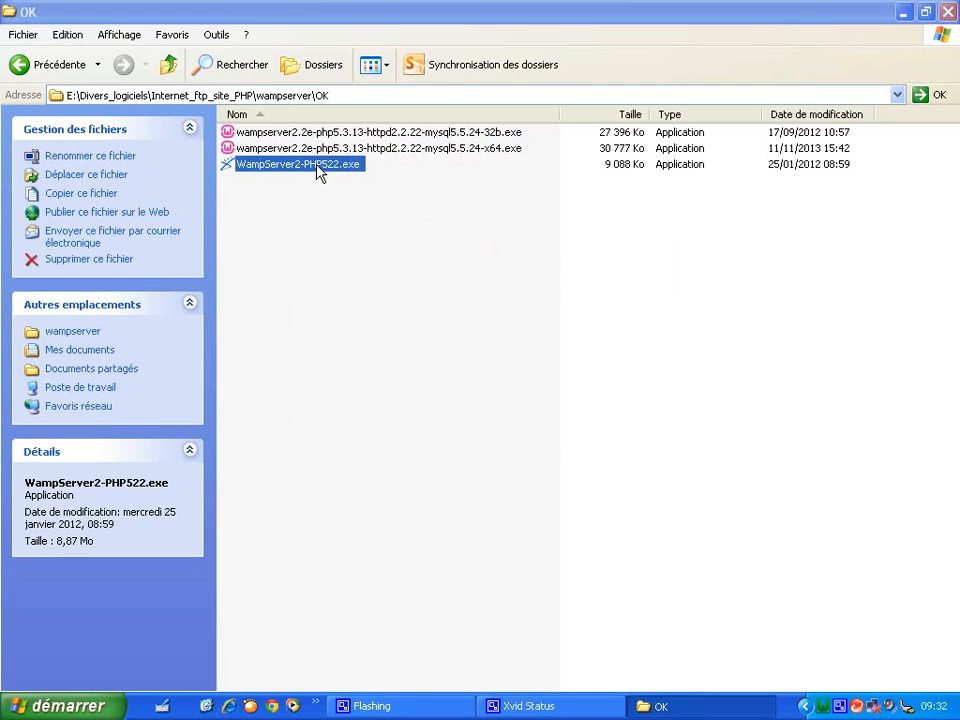
Step: Install the PHP add-on with the default PHP mail parameters (localhost SMTP), launching WampServer 2 at the end of setup
{"action": "left_click", "coordinate": [530, 371]}
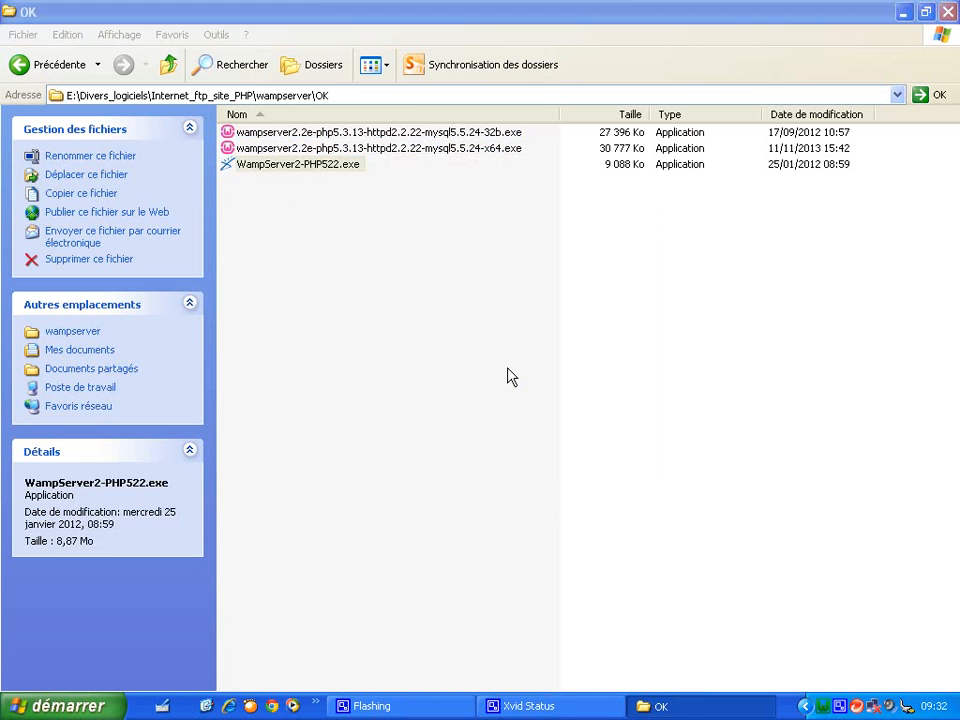
{"action": "left_click", "coordinate": [567, 508]}
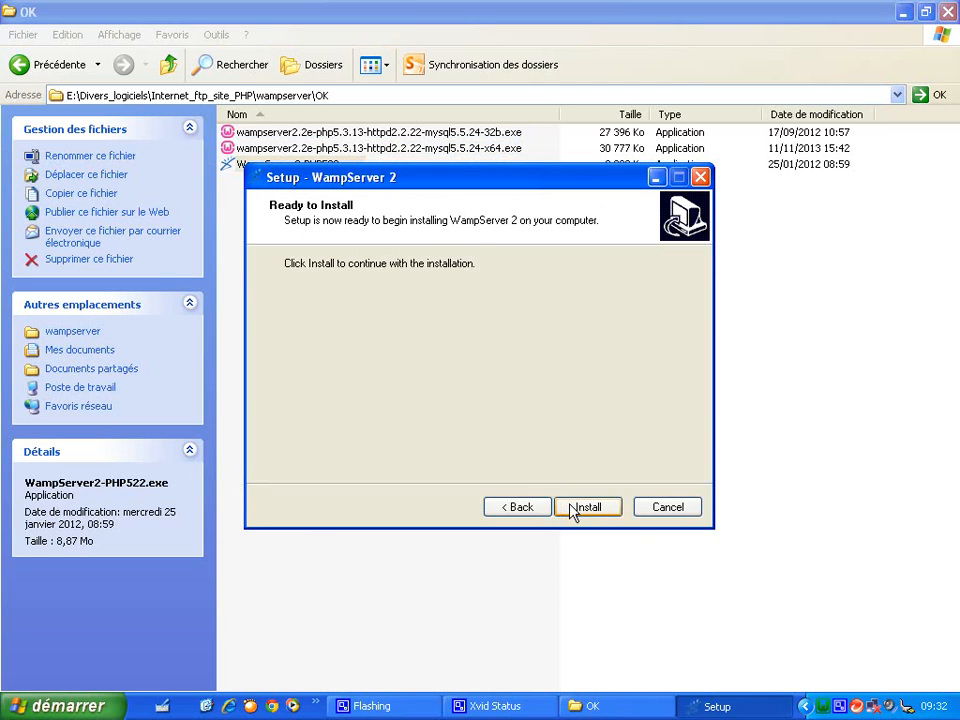
{"action": "left_click", "coordinate": [568, 510]}
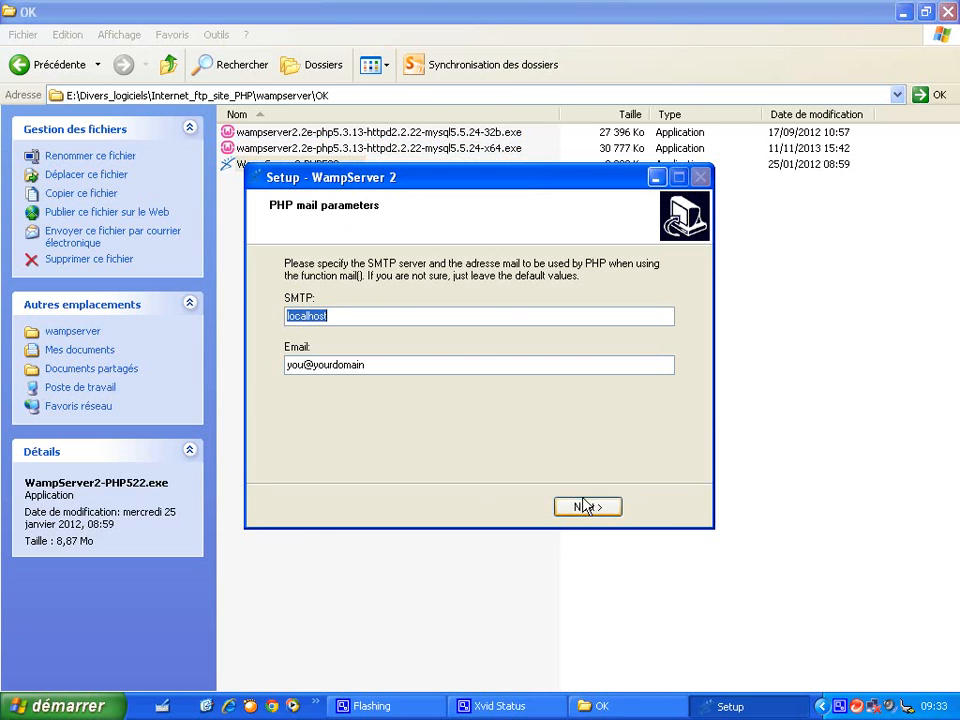
{"action": "left_click", "coordinate": [587, 507]}
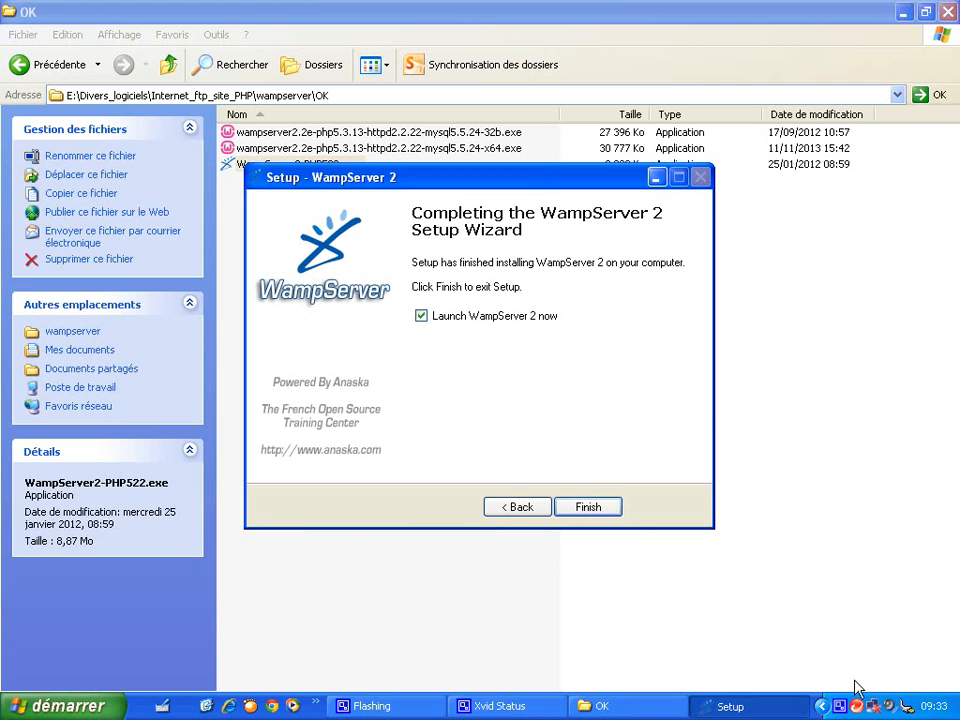
{"action": "left_click", "coordinate": [590, 508]}
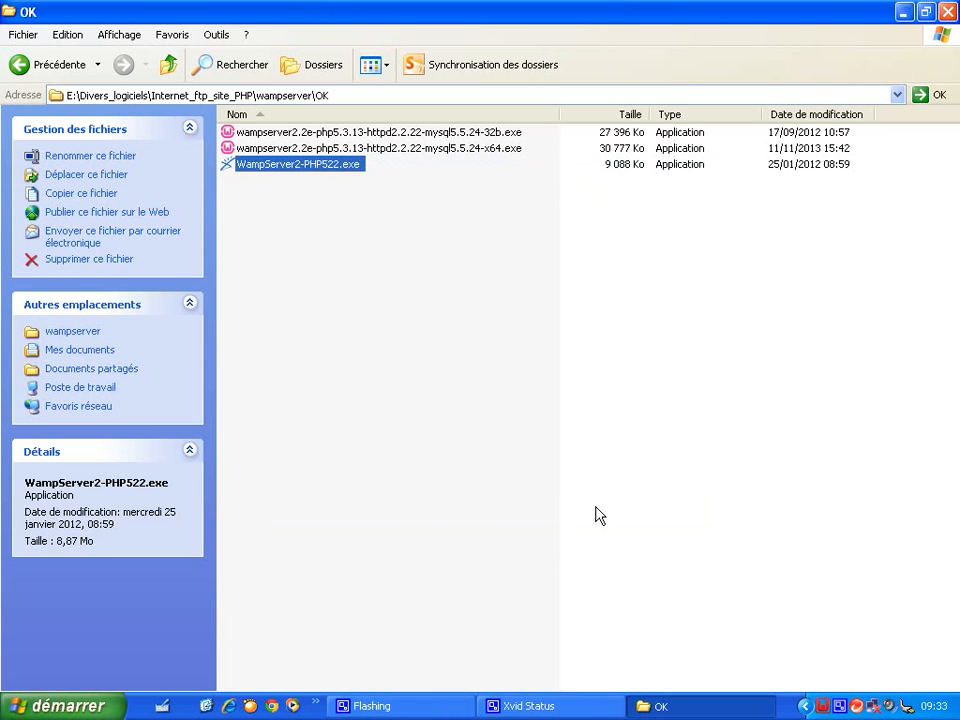
Step: Switch WampServer's PHP version to 5.2.2 and check which version is active once the services have restarted
{"action": "left_click", "coordinate": [824, 707]}
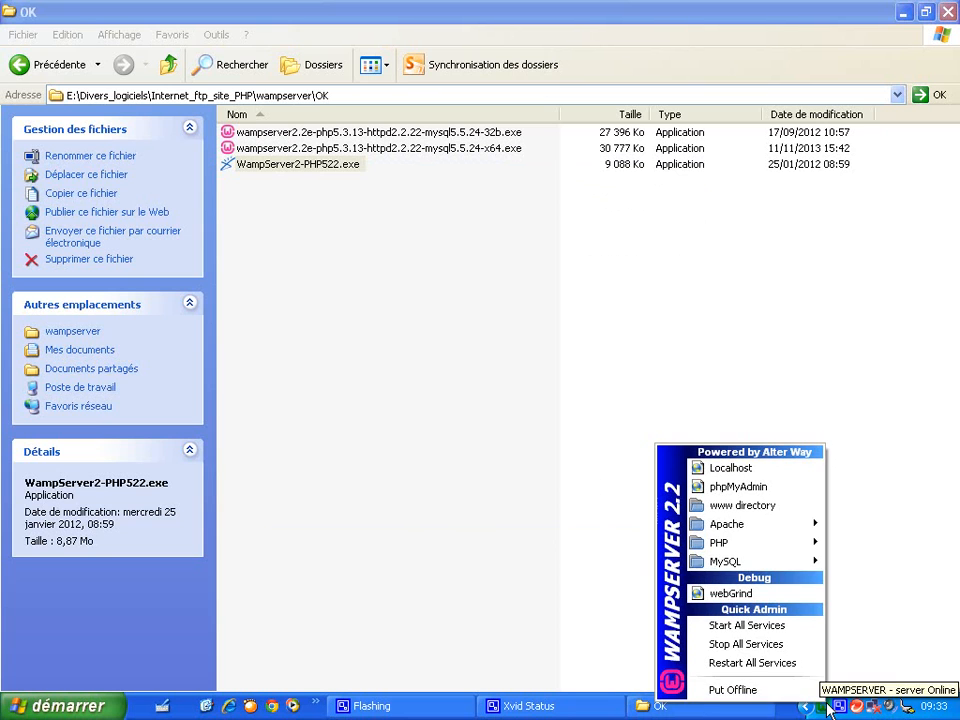
{"action": "mouse_move", "coordinate": [794, 548]}
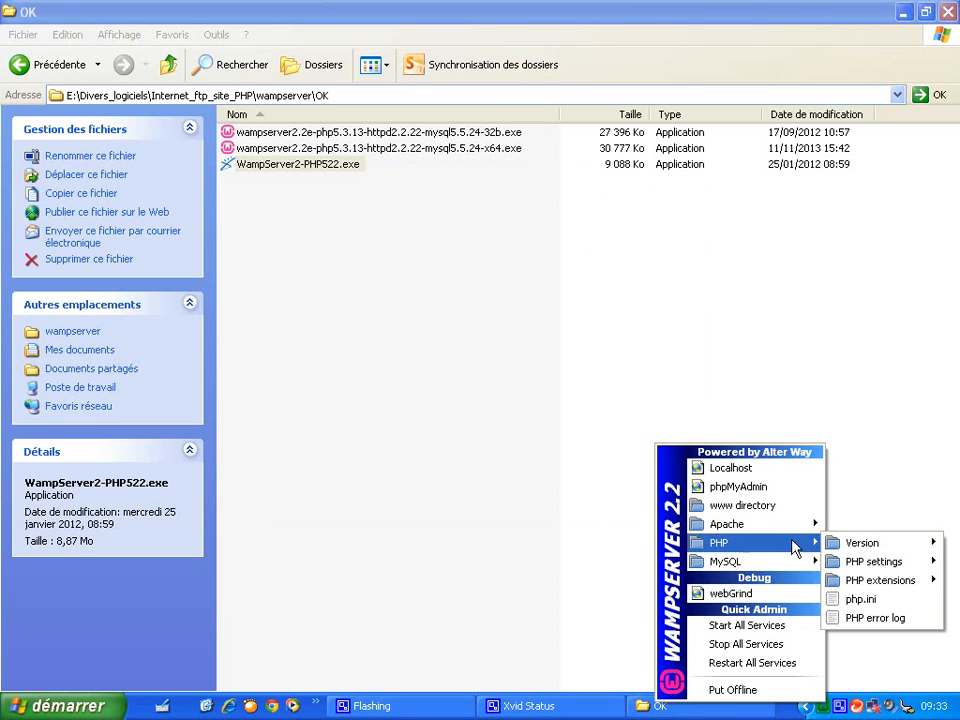
{"action": "mouse_move", "coordinate": [848, 548]}
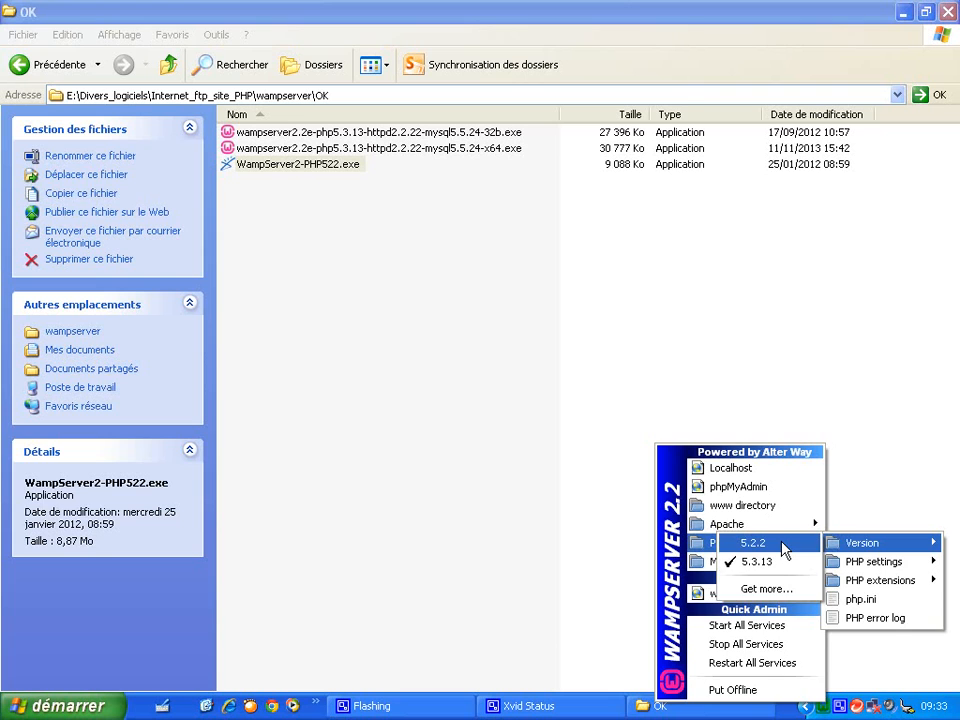
{"action": "left_click", "coordinate": [783, 549]}
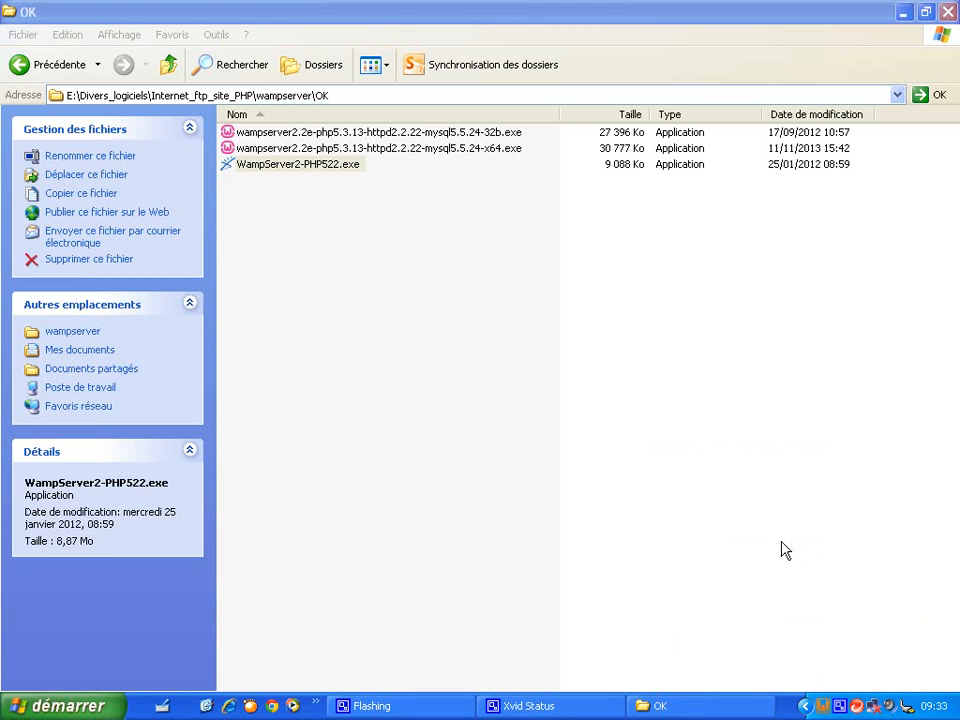
{"action": "left_click", "coordinate": [824, 706]}
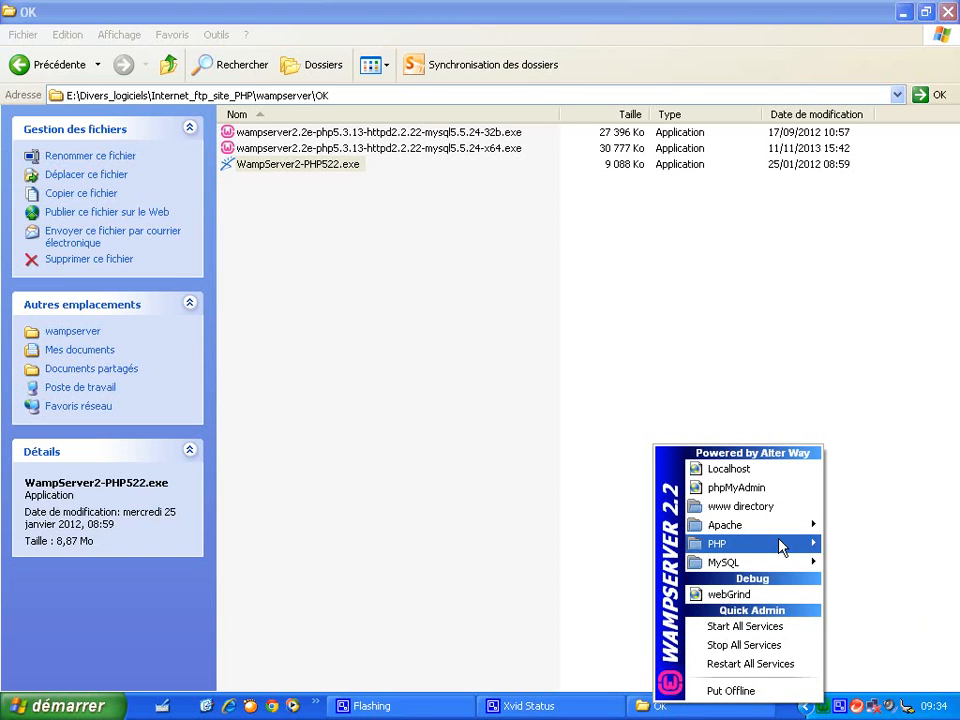
{"action": "mouse_move", "coordinate": [782, 546]}
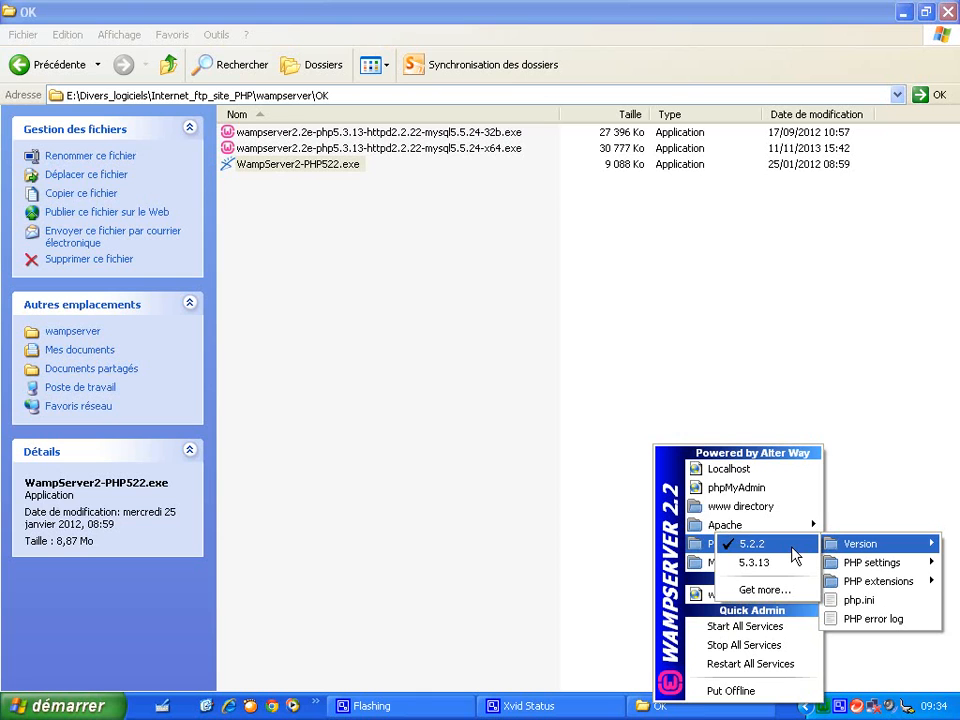
{"action": "left_click", "coordinate": [876, 433]}
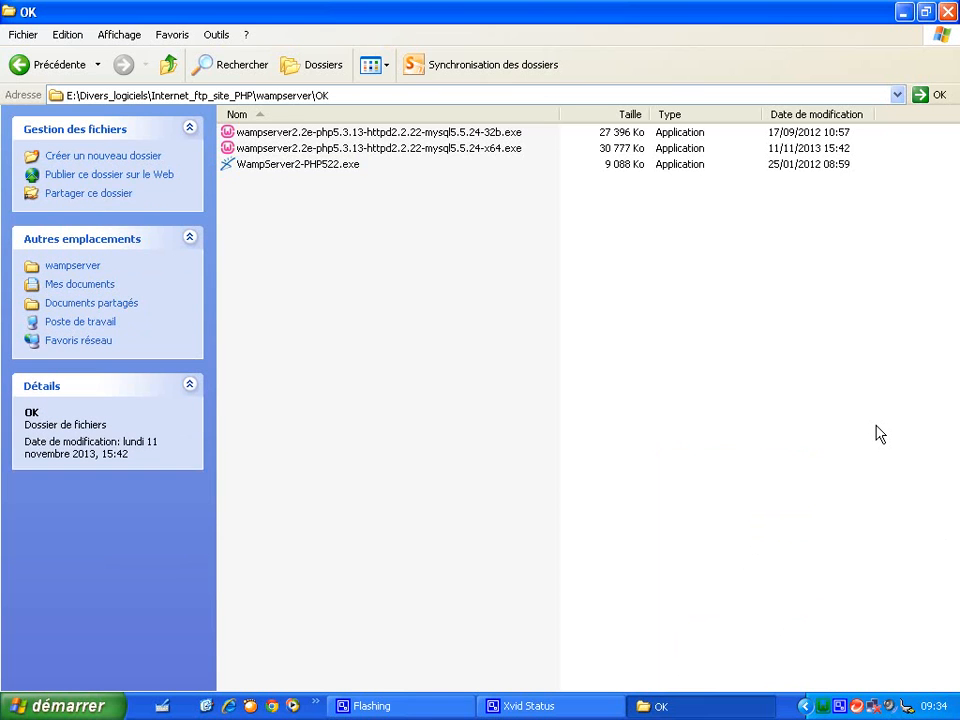